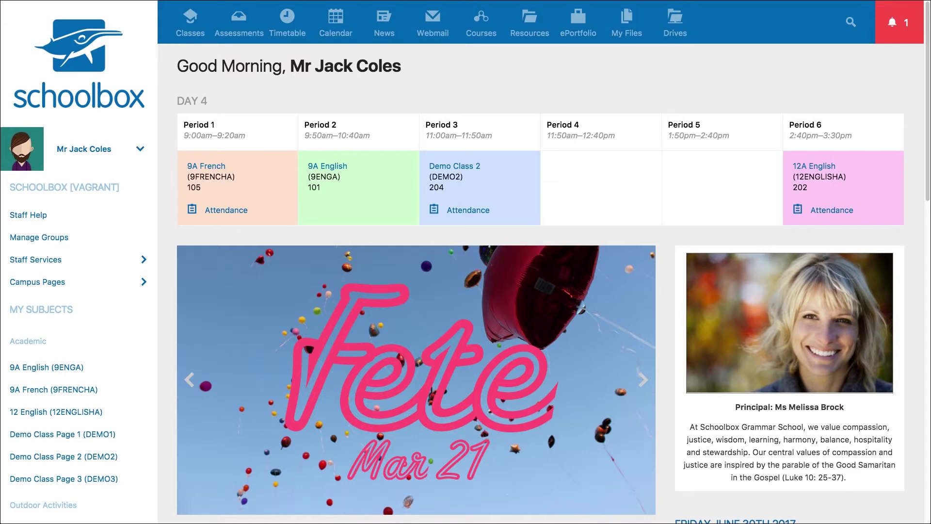
# - Check the notifications and show the students awaiting marking for Romeo & Juliet Essay - Final Assessment in the pending assessments
pyautogui.click(902, 25)
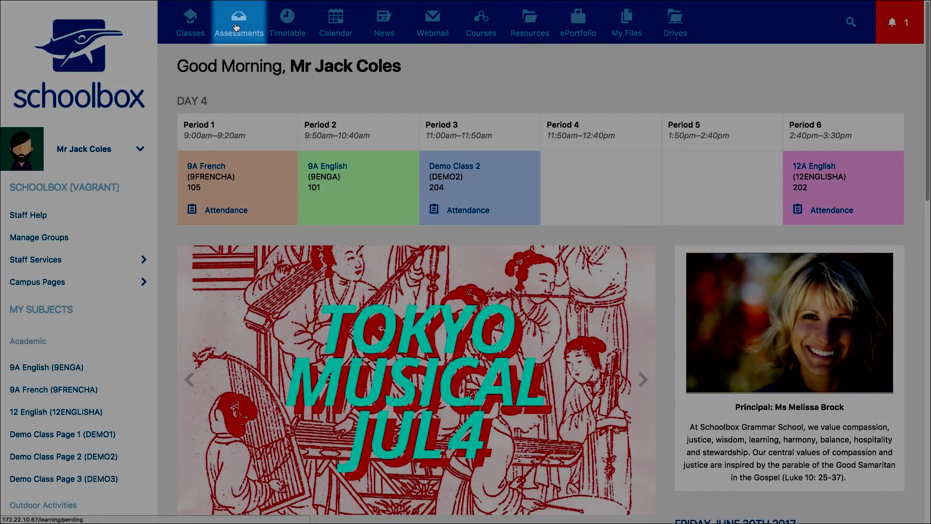
pyautogui.click(236, 28)
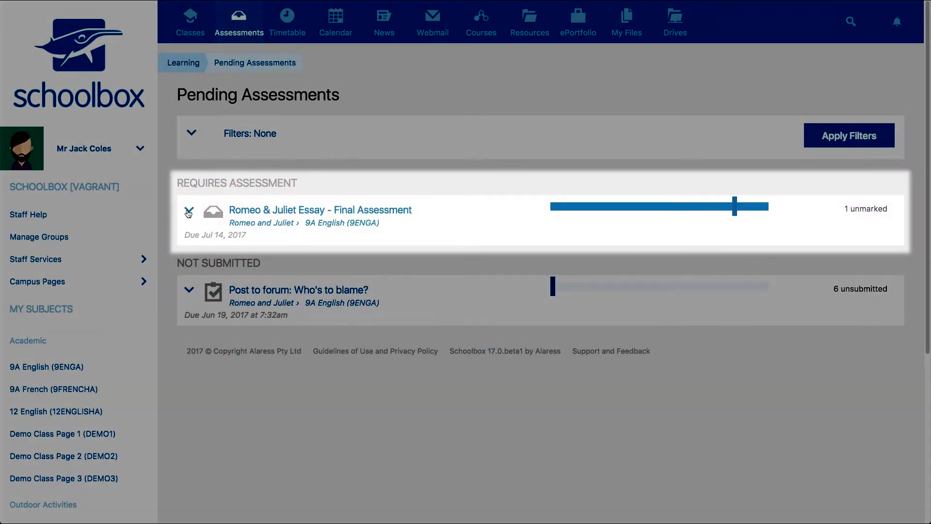
pyautogui.click(190, 213)
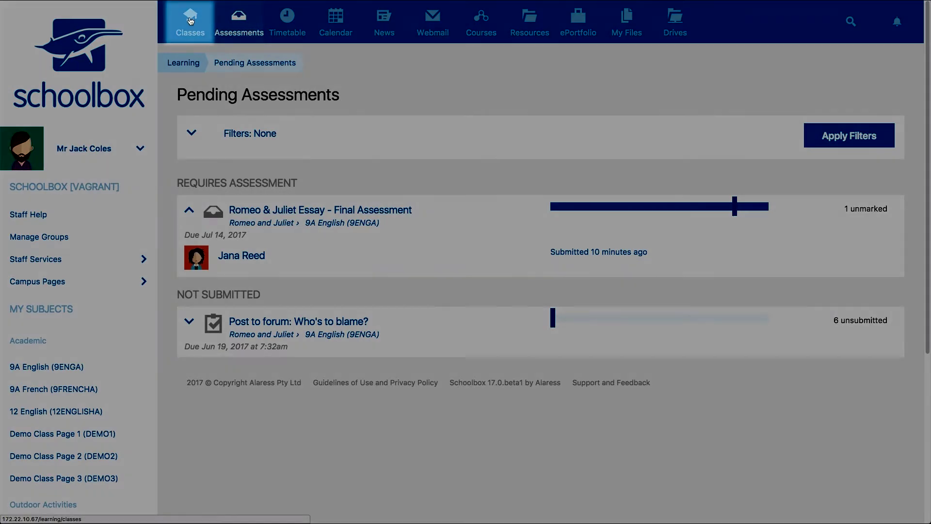
# - Open the 9A English class page and go to the status of Romeo & Juliet Essay - Final Assessment from its course outline
pyautogui.click(191, 21)
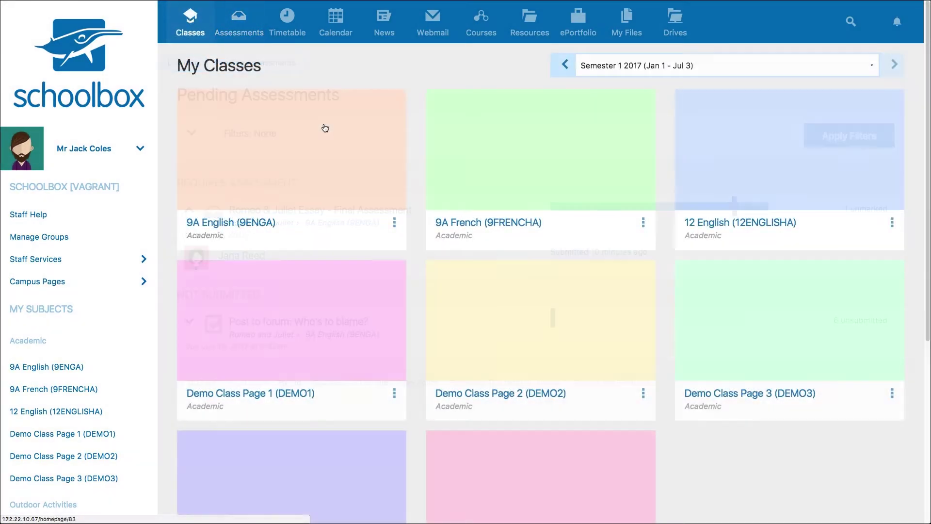
pyautogui.click(393, 222)
pyautogui.click(311, 272)
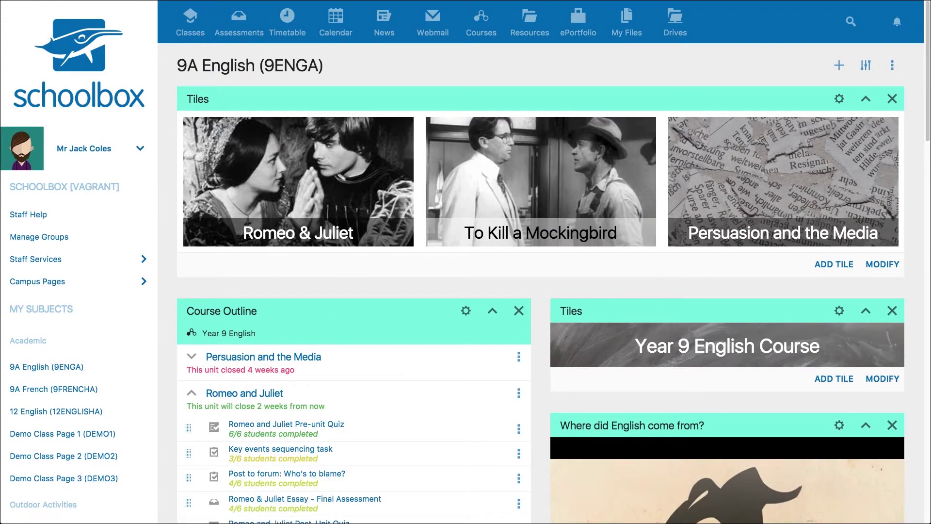
pyautogui.moveTo(927, 87); pyautogui.dragTo(928, 126)
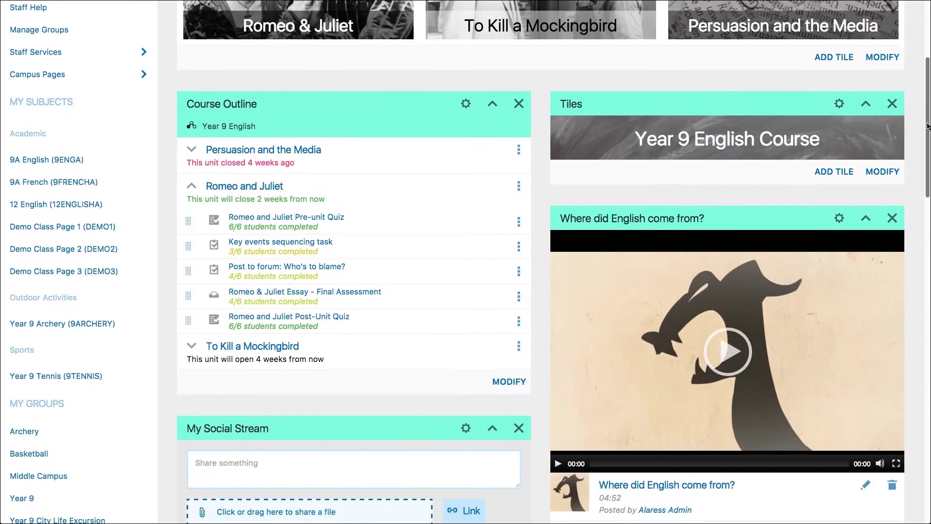
pyautogui.click(518, 296)
pyautogui.click(465, 321)
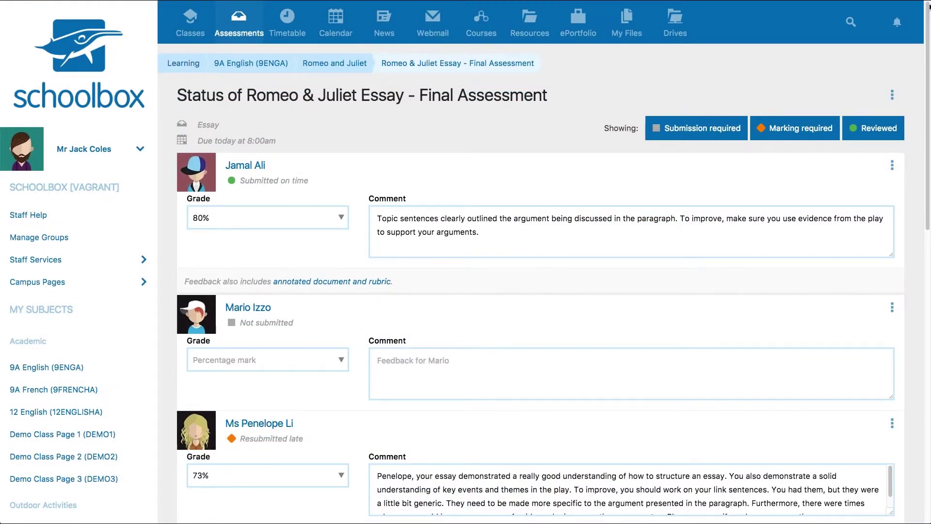
# - Grade the student without a submission as Not Submitted and comment that he "has not submitted his assessment item yet.", starting with his first name
pyautogui.moveTo(928, 6); pyautogui.dragTo(928, 72)
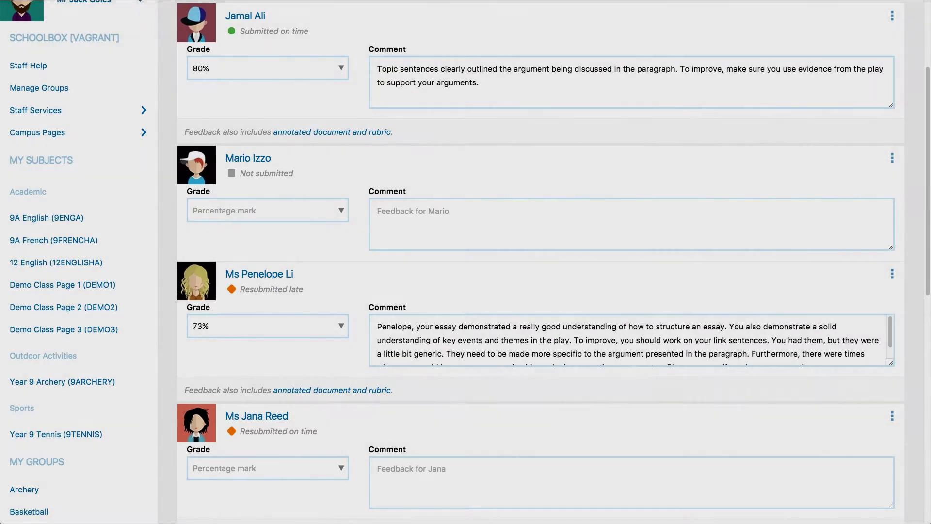
pyautogui.scroll(3, 540, 262)
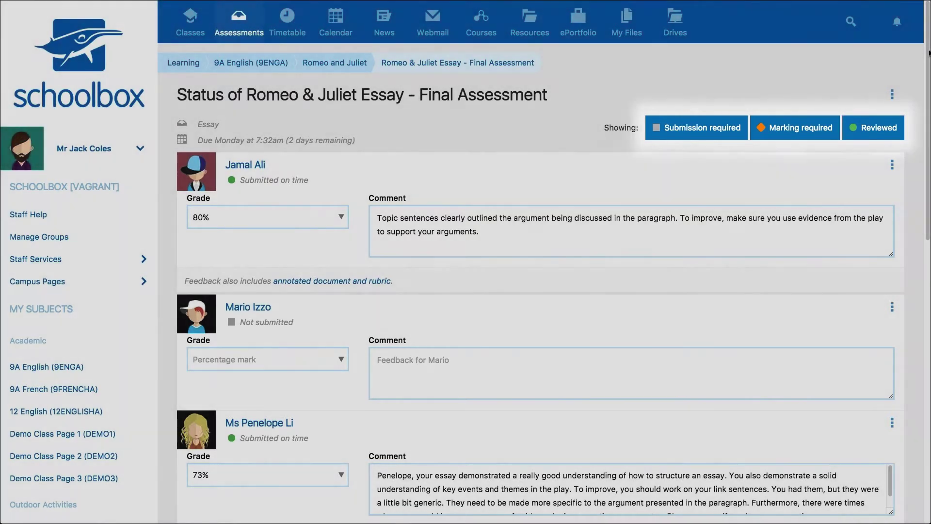
pyautogui.scroll(-2, 504, 213)
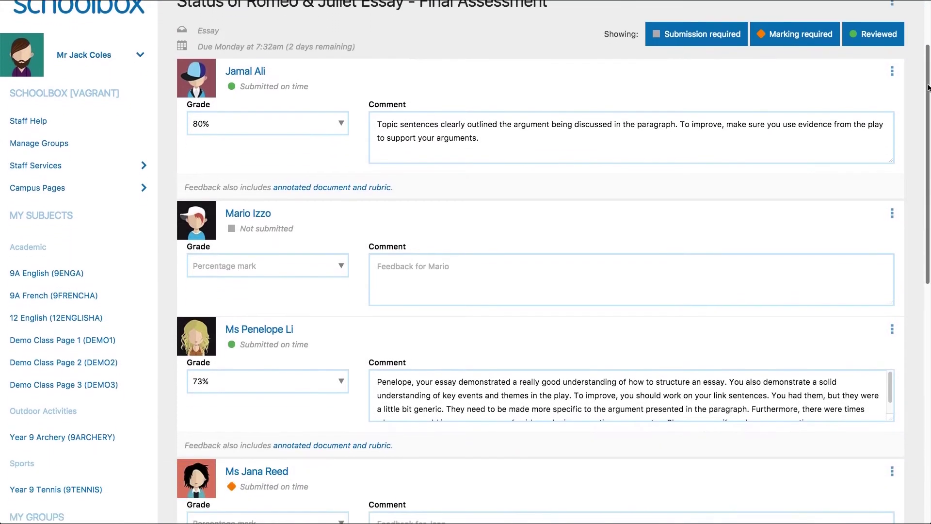
pyautogui.click(342, 267)
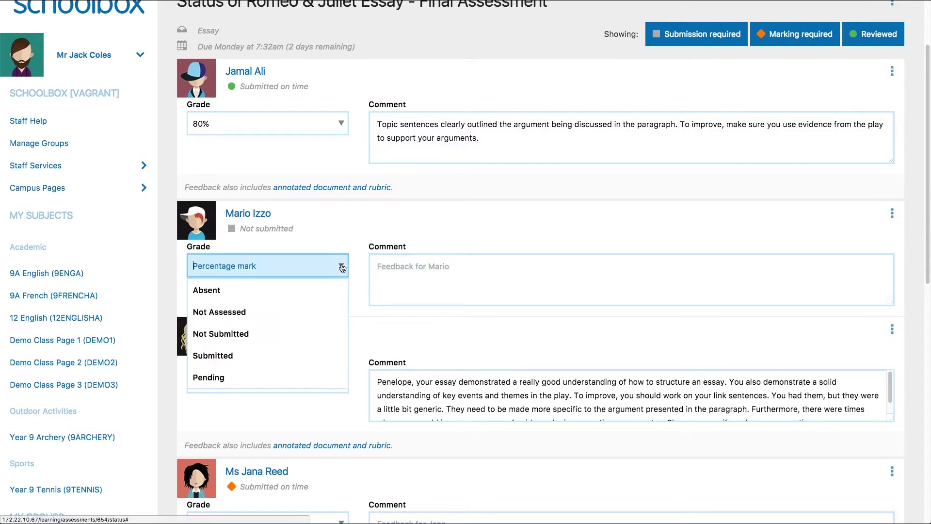
pyautogui.click(311, 333)
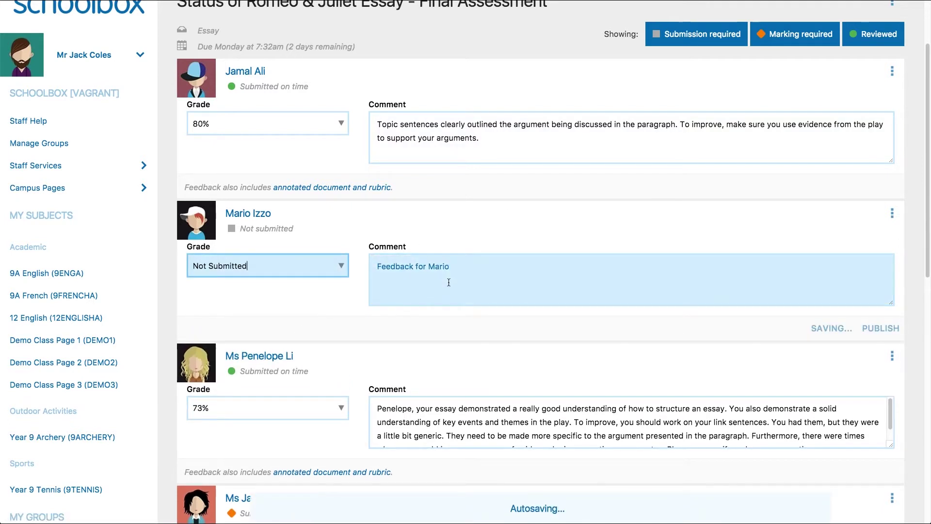
pyautogui.write('Mario has not submit')
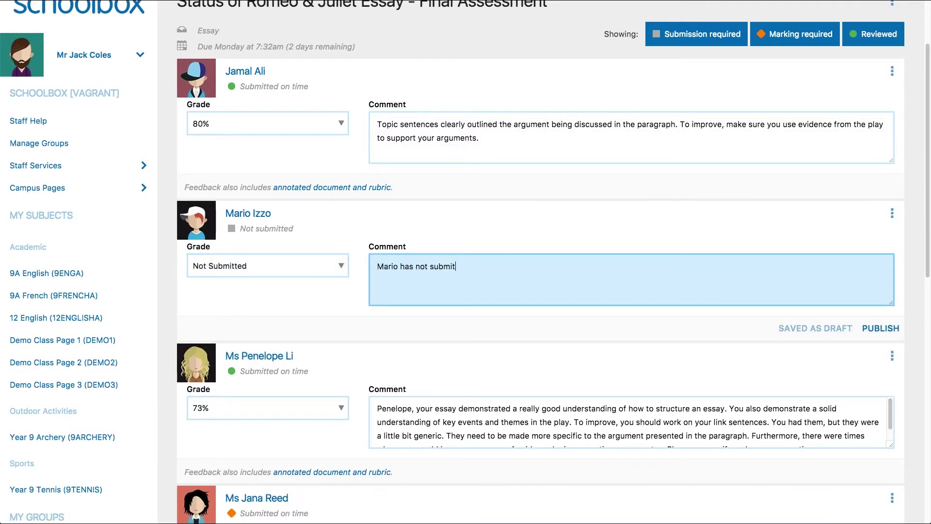
pyautogui.write('ted his assessment item yet.')
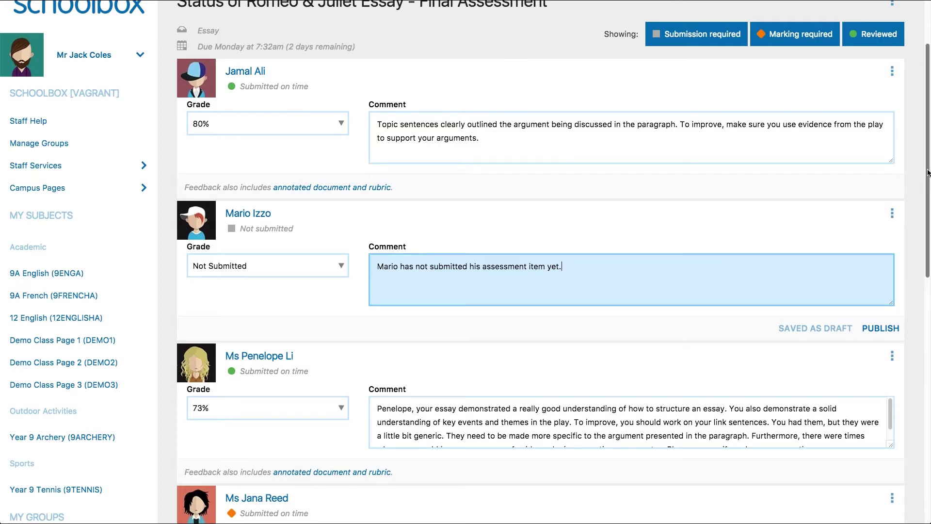
# - Open the ungraded submission marked as requiring marking for viewing and grading, keeping submission #3 selected
pyautogui.moveTo(928, 168); pyautogui.dragTo(921, 269)
pyautogui.click(893, 285)
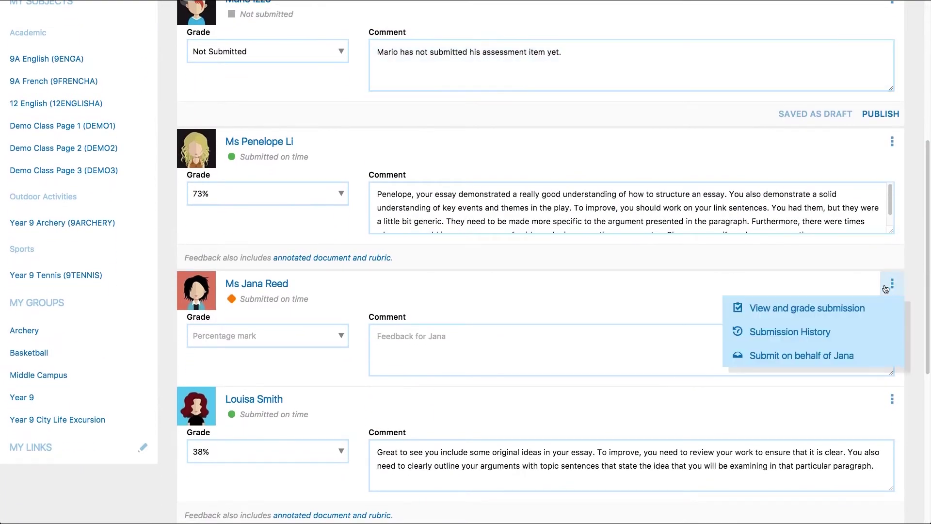
pyautogui.click(824, 309)
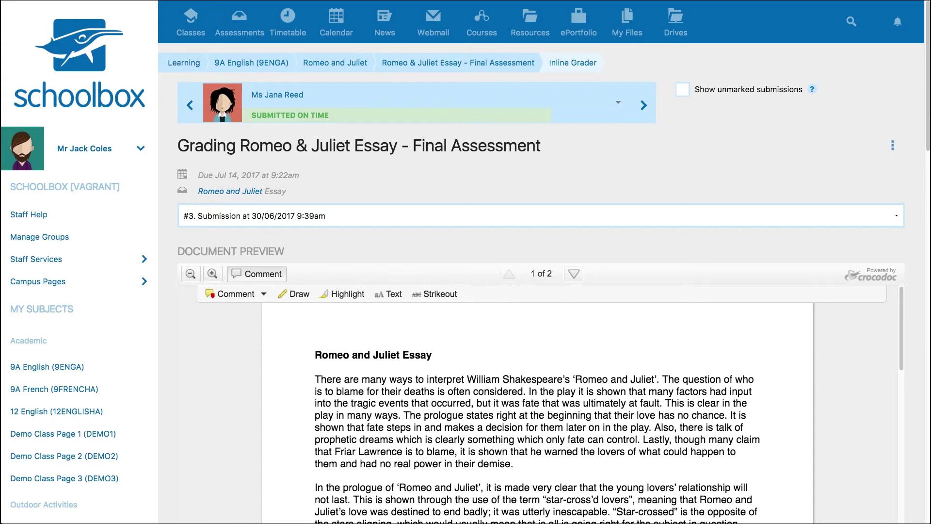
pyautogui.click(896, 218)
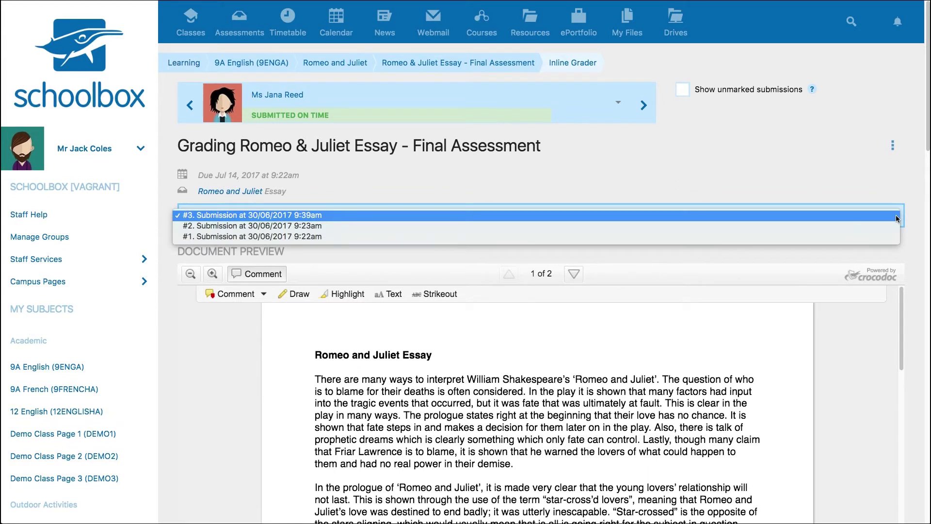
pyautogui.click(896, 216)
# - Attach the text comment "A great opening line to your essay" to the first sentence of the essay
pyautogui.moveTo(928, 15); pyautogui.dragTo(928, 84)
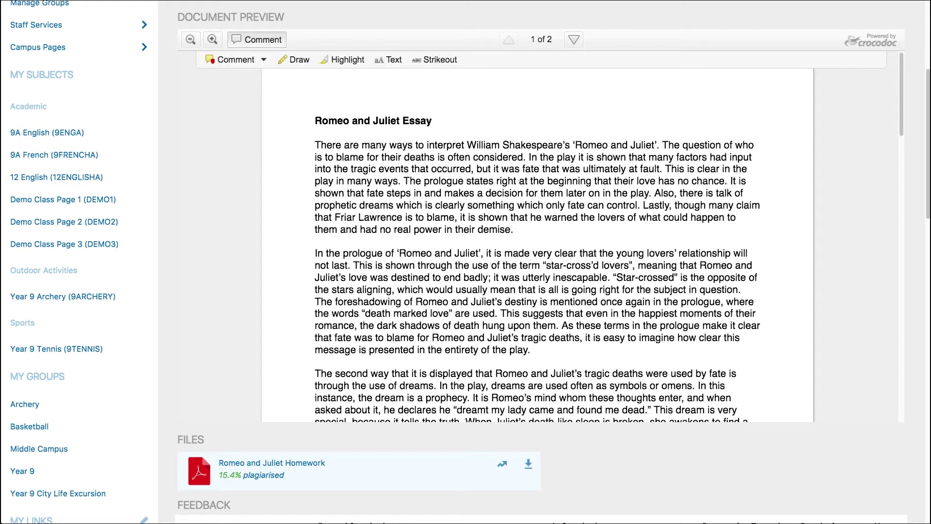
pyautogui.click(264, 60)
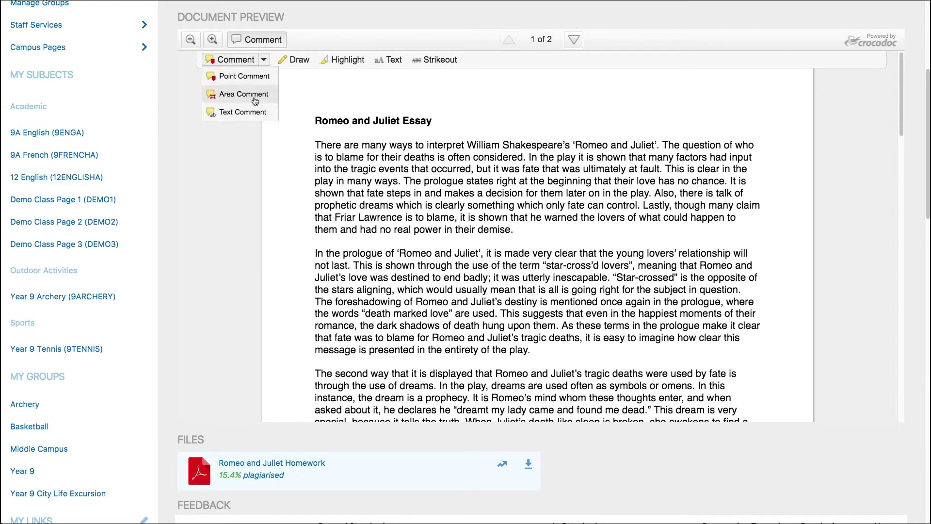
pyautogui.click(242, 112)
pyautogui.moveTo(315, 144); pyautogui.dragTo(659, 145)
pyautogui.write('A great opening line to your ')
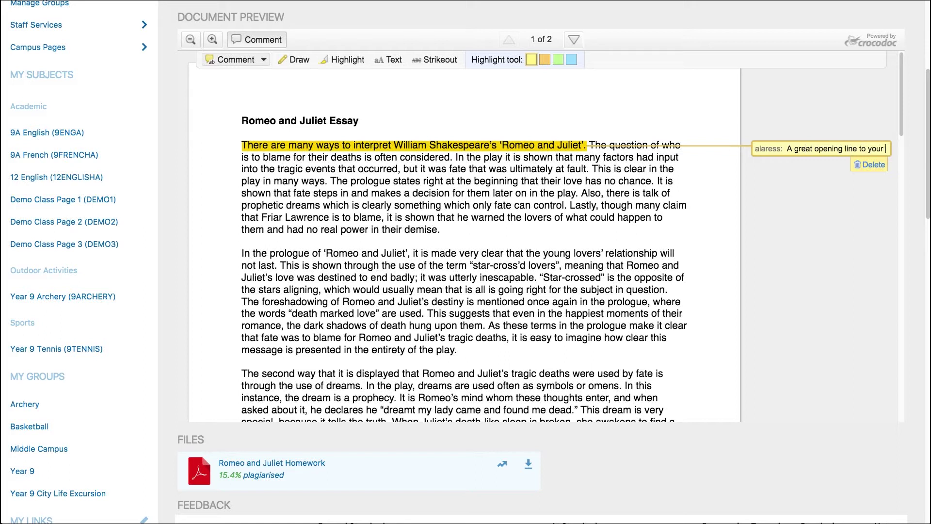
pyautogui.write('essay')
# - Draw a red arrow in the margin from the first paragraph to the second and highlight the sentence beginning "The prologue states right" in orange
pyautogui.click(295, 60)
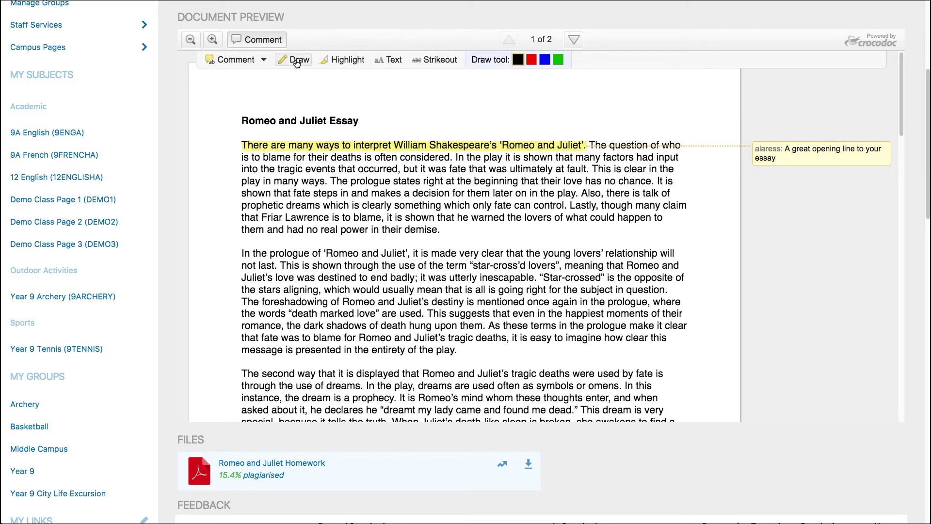
pyautogui.moveTo(234, 147)
pyautogui.mouseDown()
pyautogui.moveTo(204, 181)
pyautogui.moveTo(228, 255)
pyautogui.mouseUp()
pyautogui.click(217, 280)
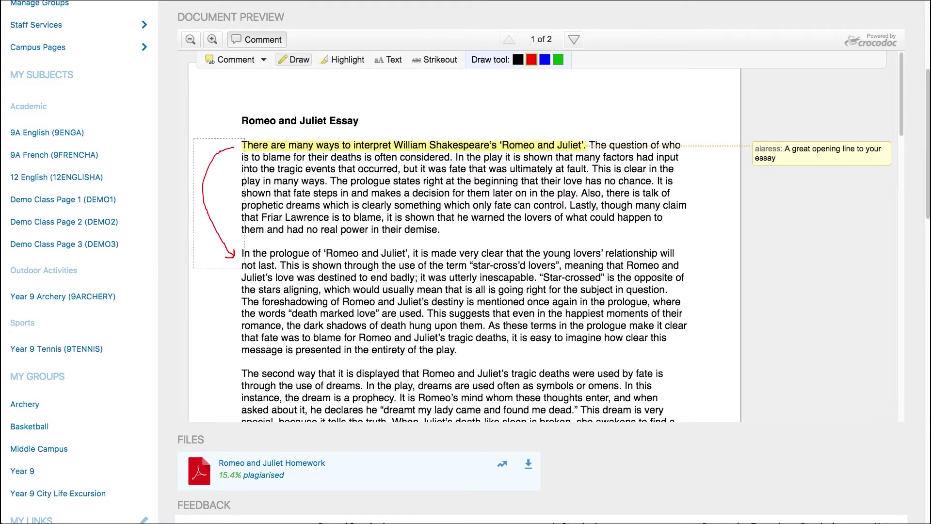
pyautogui.click(342, 60)
pyautogui.moveTo(330, 181); pyautogui.dragTo(653, 180)
# - Add the text note "Make sure you check your structure before you submit." above the essay title
pyautogui.click(388, 59)
pyautogui.click(233, 89)
pyautogui.write('Make sure you check your structure before you submit.')
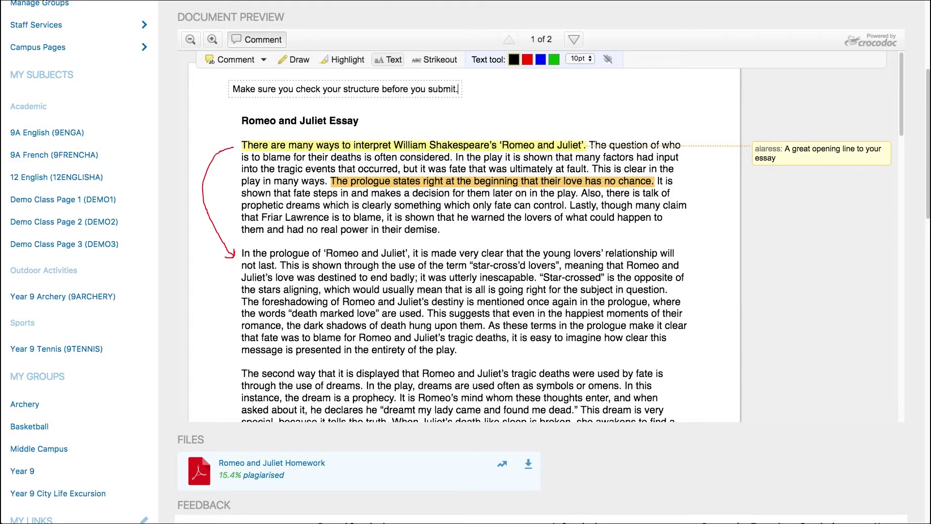
# - Strike out the sentence beginning "Also, there is talk of prophetic dreams" and add the red text "Is this sentence needed?" above it
pyautogui.click(447, 59)
pyautogui.moveTo(581, 193); pyautogui.dragTo(568, 206)
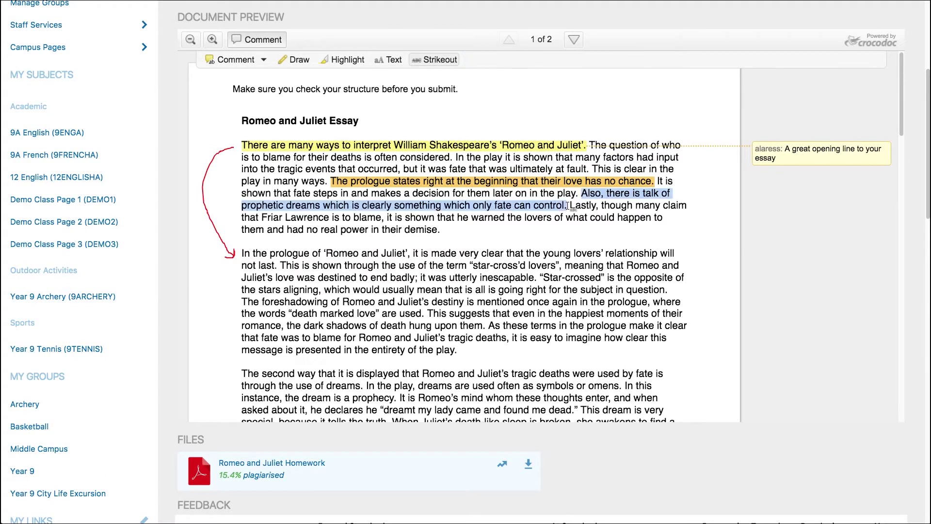
pyautogui.click(582, 180)
pyautogui.write('Is this sentence needed?')
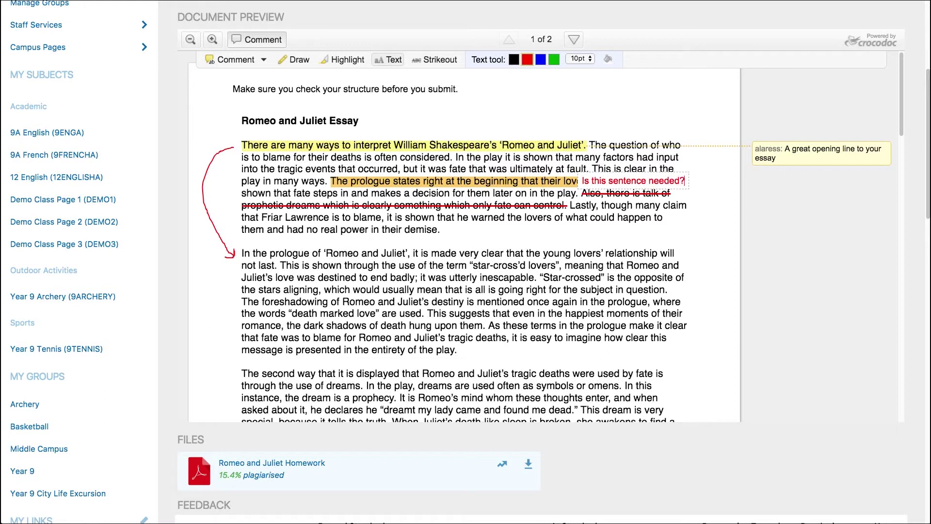
pyautogui.click(781, 226)
# - Review the matches in the plagiarism report of the Romeo and Juliet Homework file, and view the file's download options
pyautogui.moveTo(927, 145); pyautogui.dragTo(927, 228)
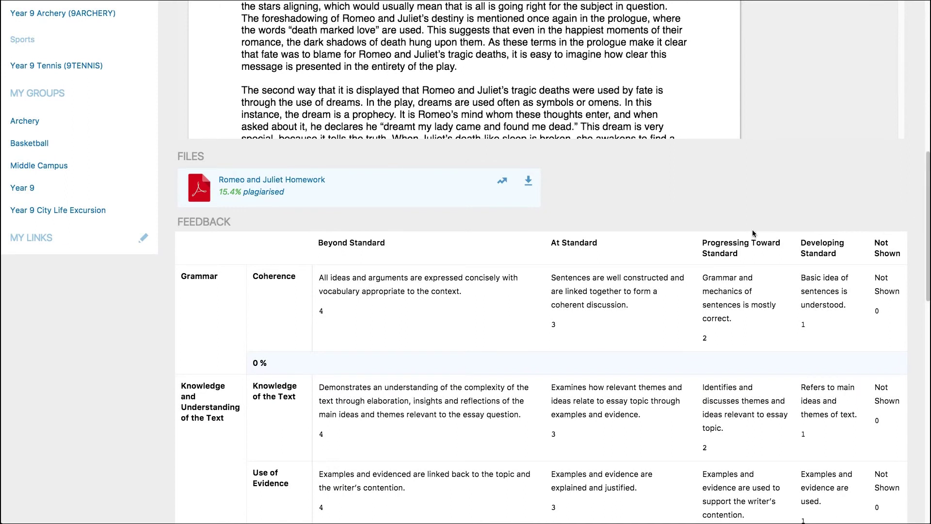
pyautogui.click(239, 195)
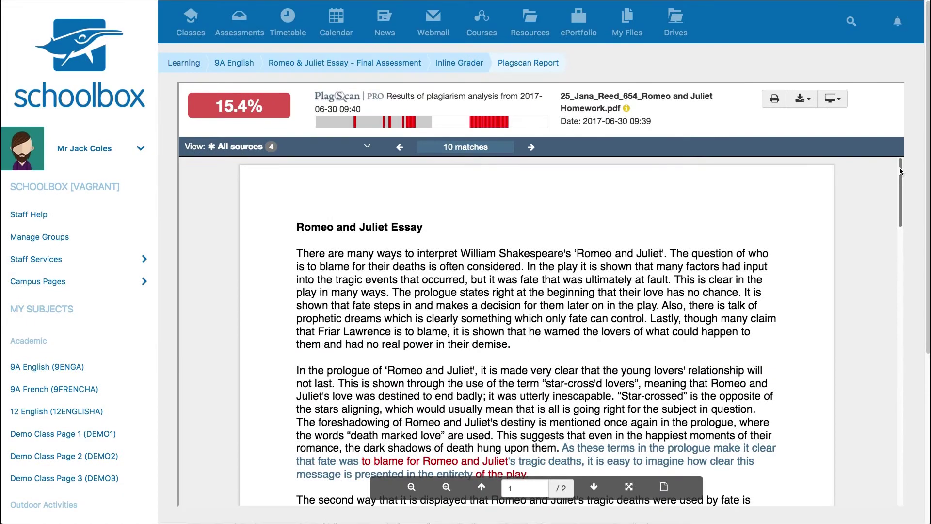
pyautogui.moveTo(900, 170); pyautogui.dragTo(897, 267)
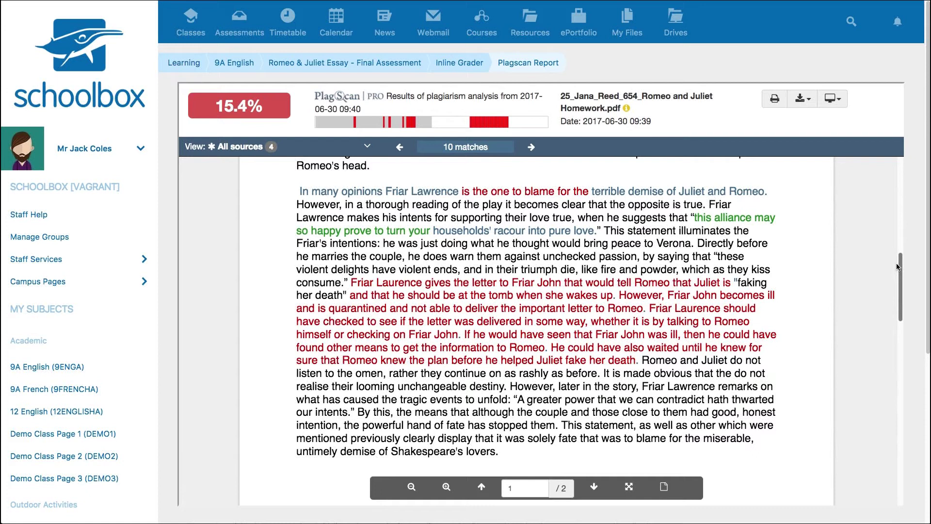
pyautogui.click(235, 150)
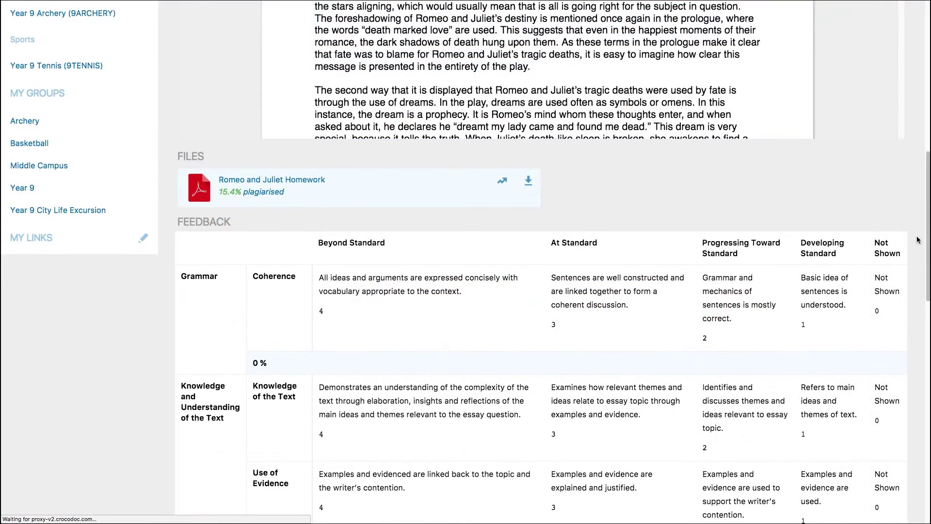
pyautogui.click(528, 180)
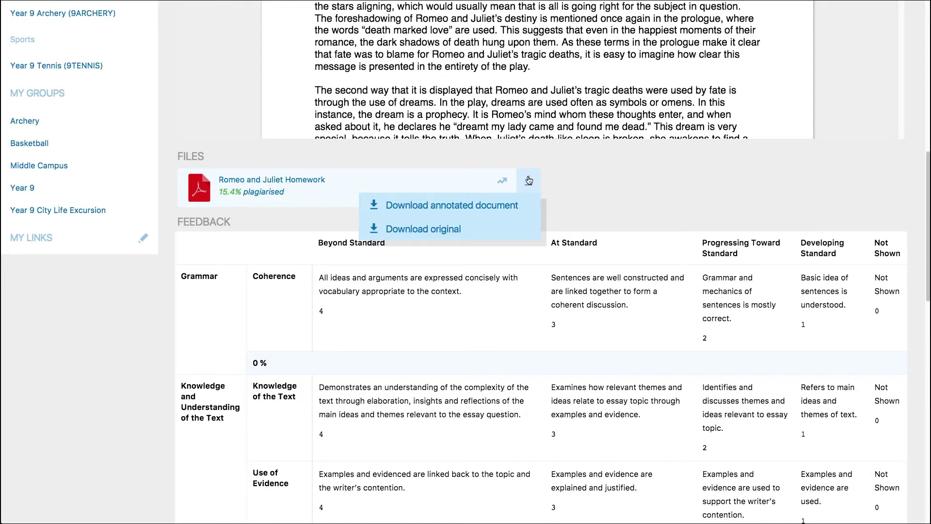
pyautogui.click(528, 181)
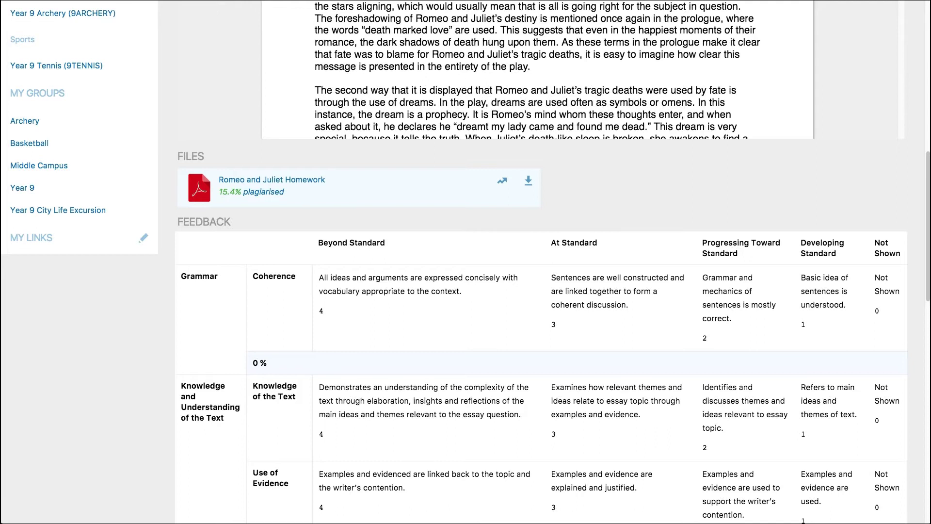
# - In the rubric, rate Coherence and Knowledge of the Text as Beyond Standard, and Use of Evidence and Body as At Standard
pyautogui.scroll(-5, 713, 148)
pyautogui.click(381, 84)
pyautogui.click(378, 206)
pyautogui.click(641, 281)
pyautogui.click(649, 391)
# - Rate Conclusion, Development of ideas and Introduction as At Standard, and assign the overall grade from the rubric
pyautogui.scroll(-5, 896, 290)
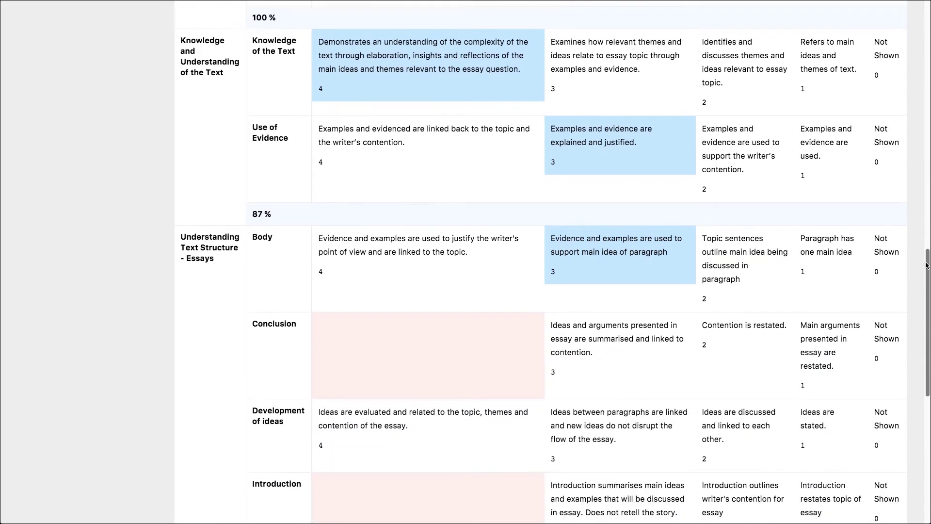
pyautogui.click(628, 287)
pyautogui.click(621, 361)
pyautogui.click(621, 425)
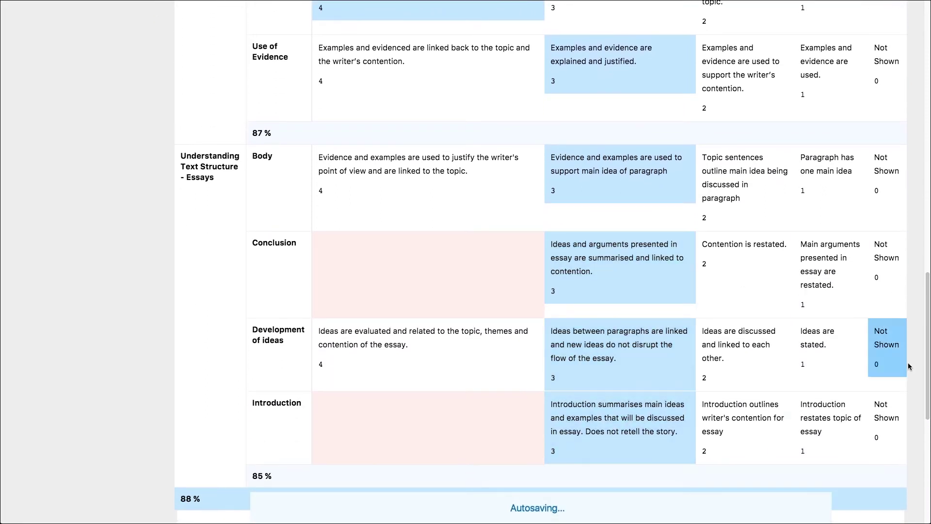
pyautogui.scroll(-7, 927, 315)
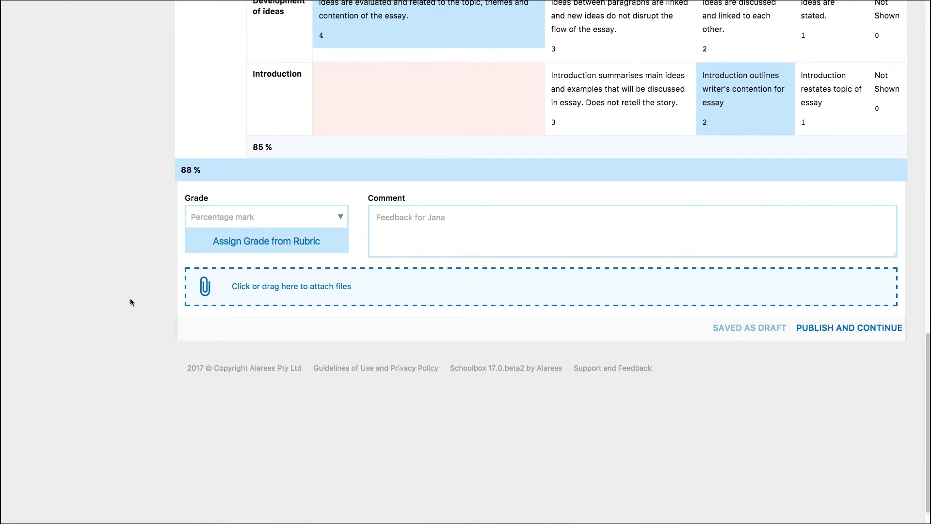
pyautogui.click(256, 247)
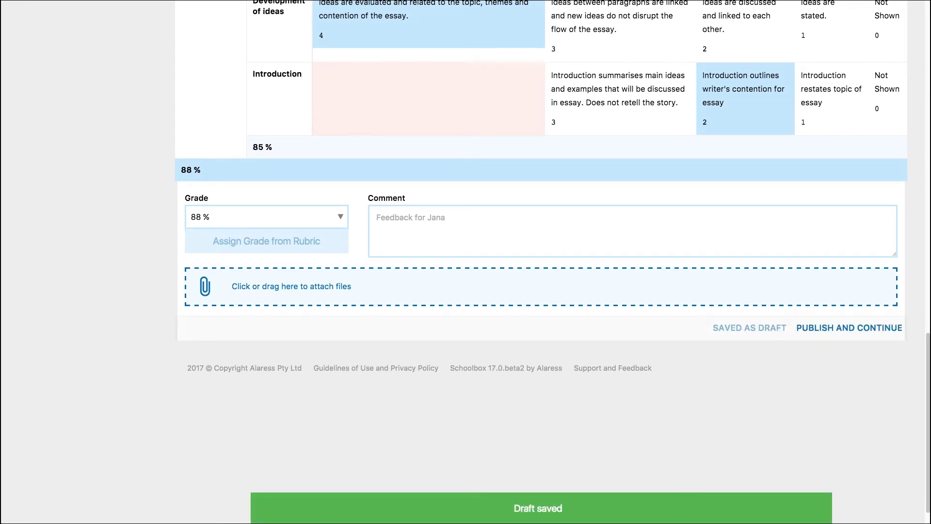
# - Override the student's overall grade with 20 % and view the alternative status options available for the grade
pyautogui.click(341, 218)
pyautogui.hotkey('ctrl', 'a')
pyautogui.write('20')
pyautogui.click(78, 268)
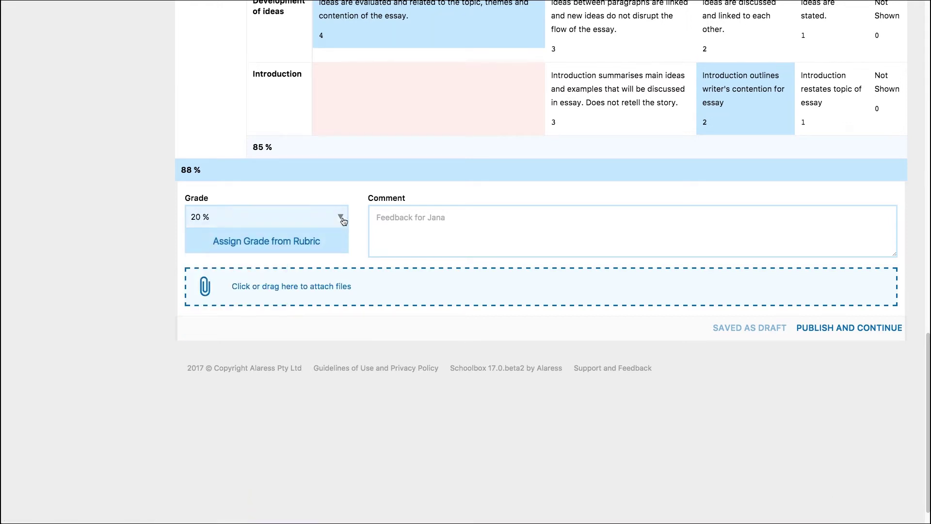
pyautogui.click(342, 218)
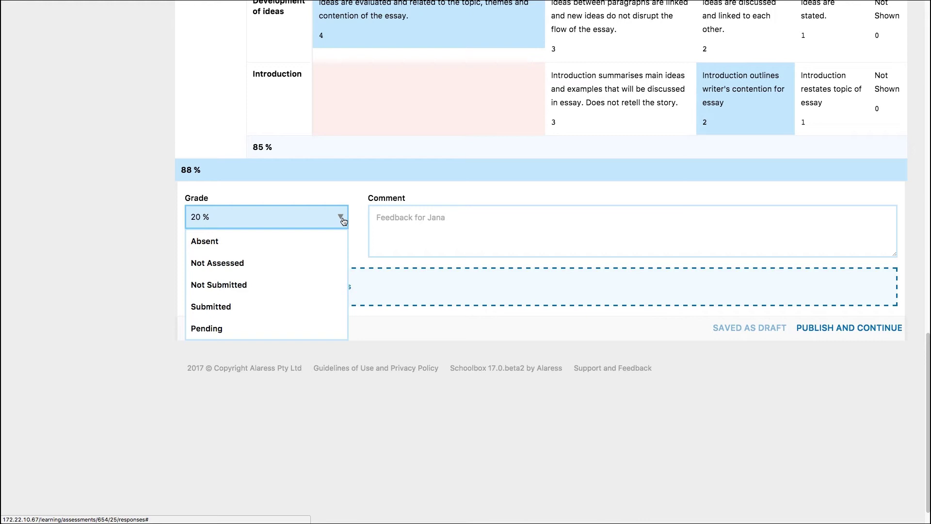
pyautogui.click(382, 231)
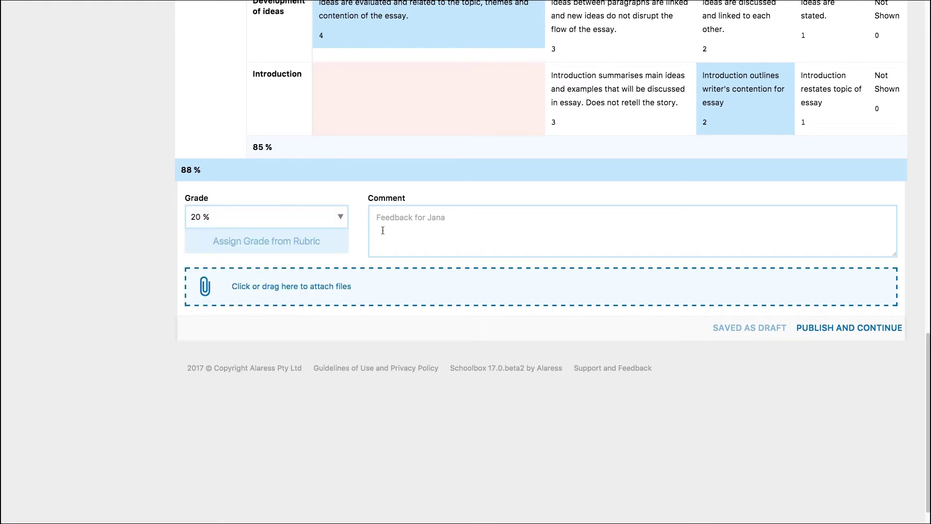
# - Address the student by name, comment "you started well with a clear contention and an outline of your arguments, well done." and attach the essay feedback PDF
pyautogui.click(383, 230)
pyautogui.write('Jana, you started well with a clear contention and an outline of your arguments, well done.')
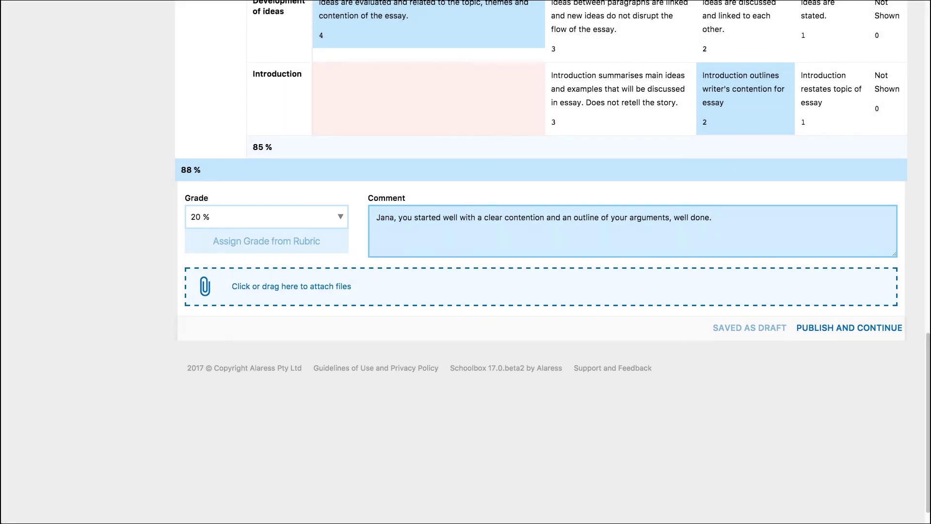
pyautogui.moveTo(403, 288)
pyautogui.mouseDown()
pyautogui.moveTo(416, 292)
pyautogui.moveTo(412, 283)
pyautogui.mouseUp()
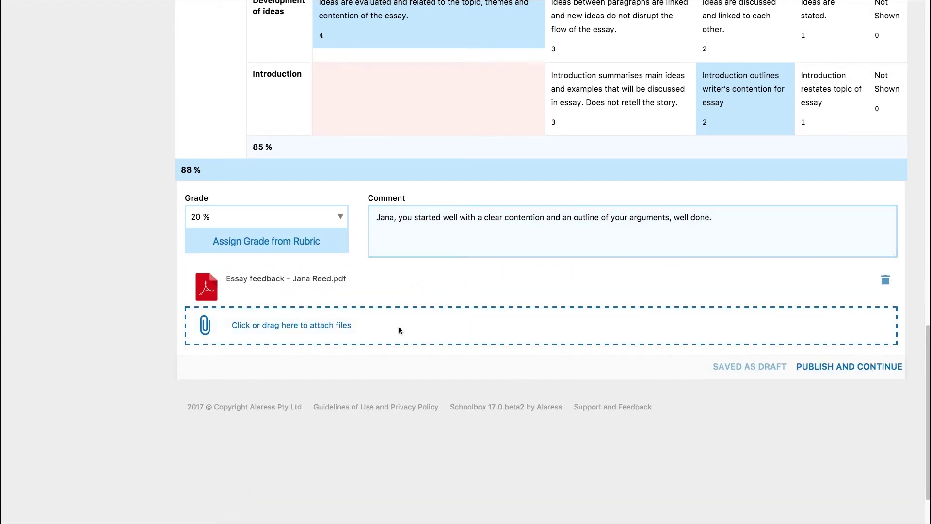
# - Look through the sources for attaching feedback files, including Recording, Resources, My Files and Office 365
pyautogui.click(400, 334)
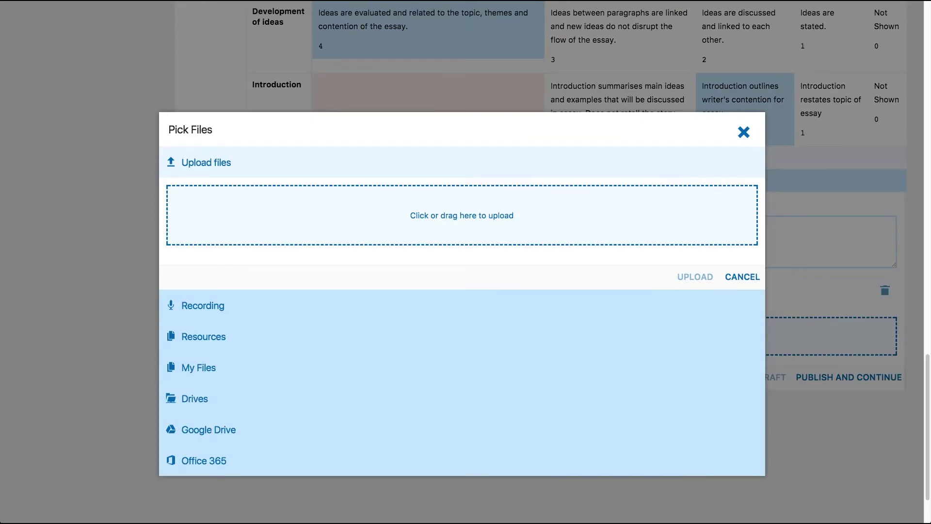
pyautogui.click(269, 314)
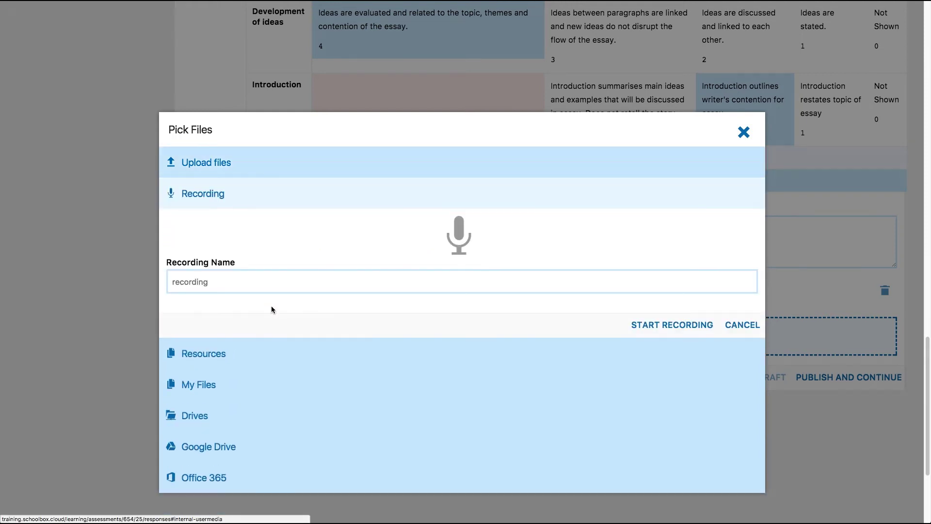
pyautogui.click(206, 354)
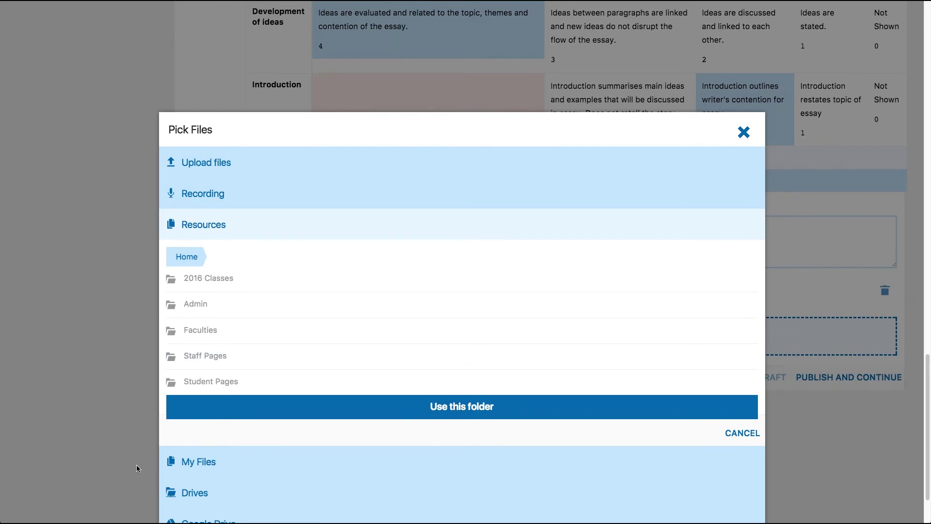
pyautogui.click(108, 462)
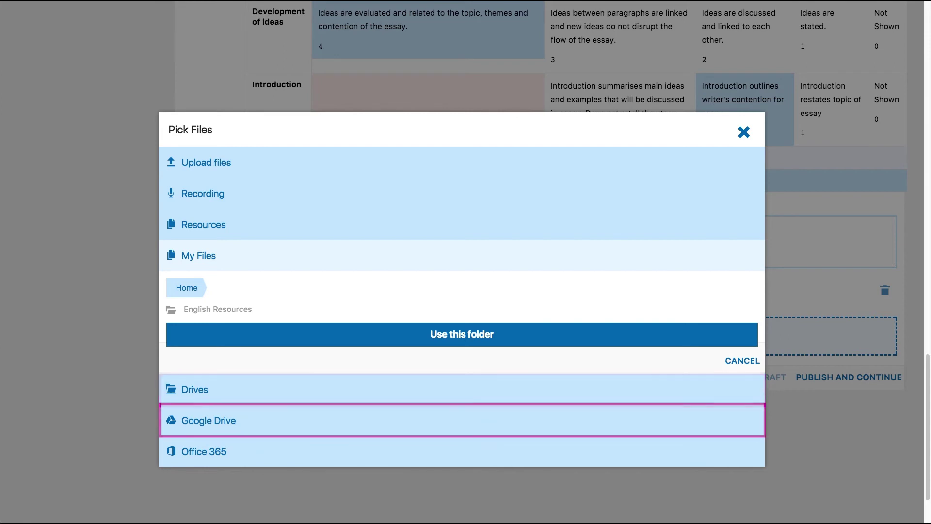
pyautogui.click(210, 453)
# - Examine the assessment's submission dates and grading settings, including the Visibility options for the marks
pyautogui.moveTo(926, 333); pyautogui.dragTo(926, 405)
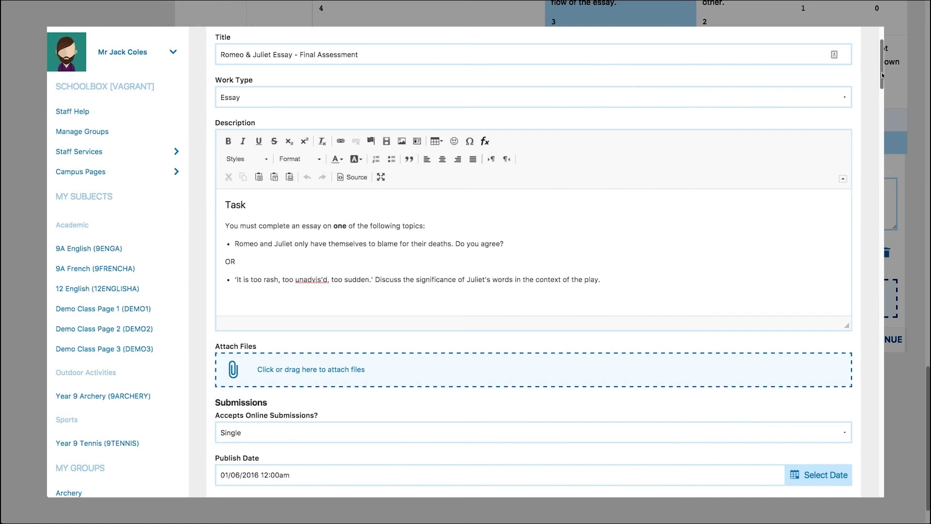
pyautogui.scroll(-5, 533, 262)
pyautogui.scroll(-5, 534, 262)
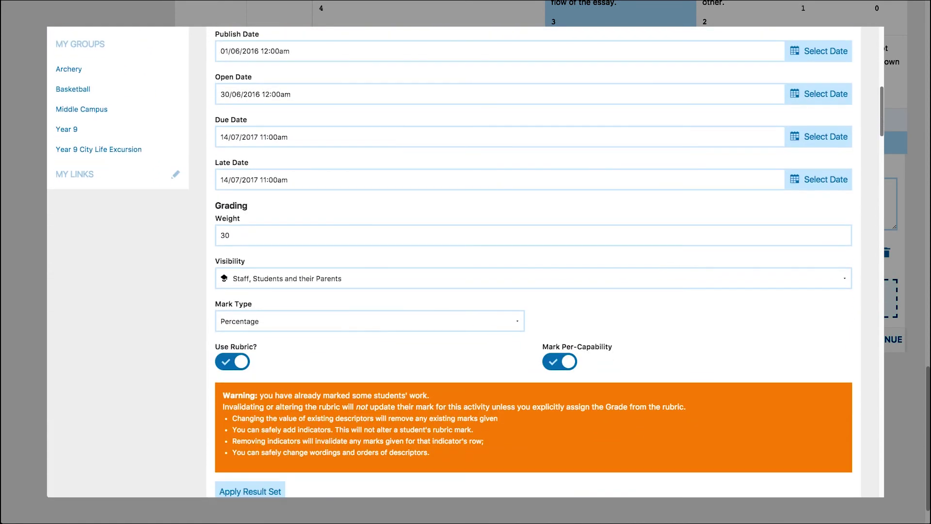
pyautogui.click(515, 286)
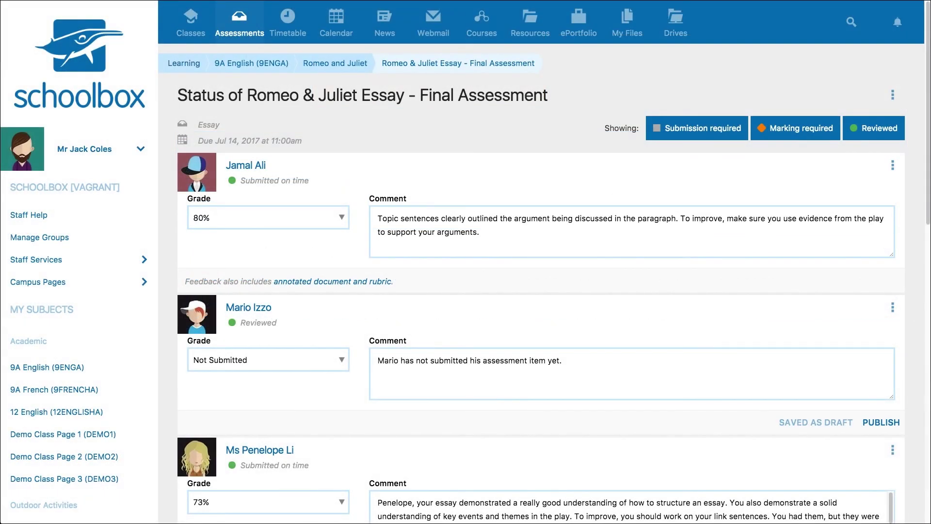
# - Start bulk publishing of the draft grades and feedback for the Romeo & Juliet Essay final assessment
pyautogui.click(893, 95)
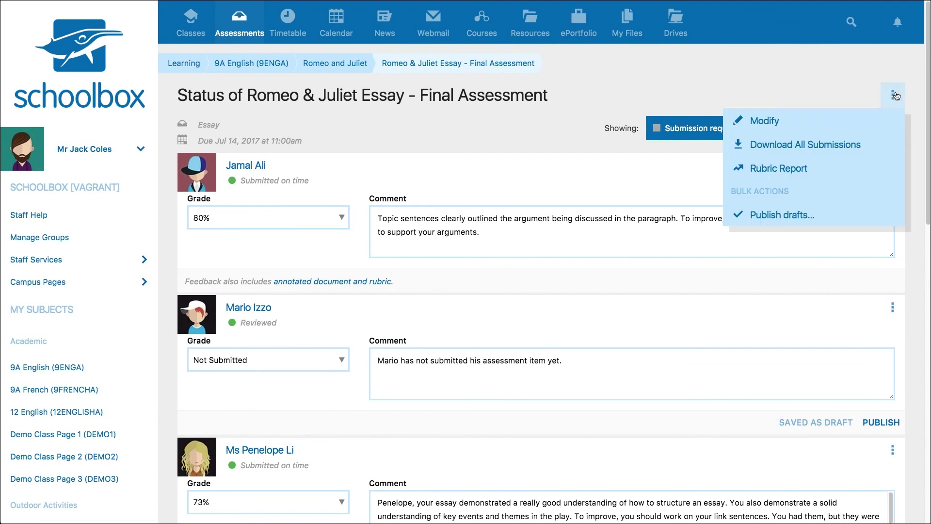
pyautogui.click(786, 215)
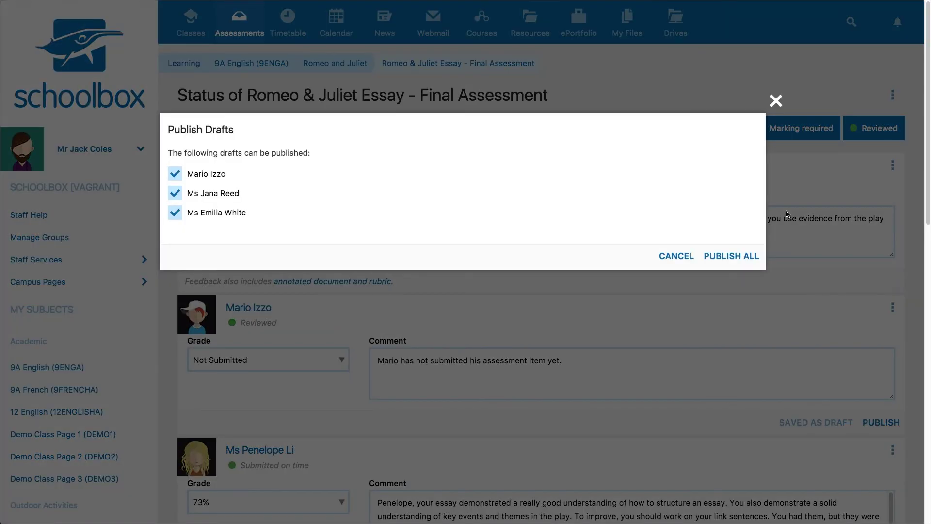